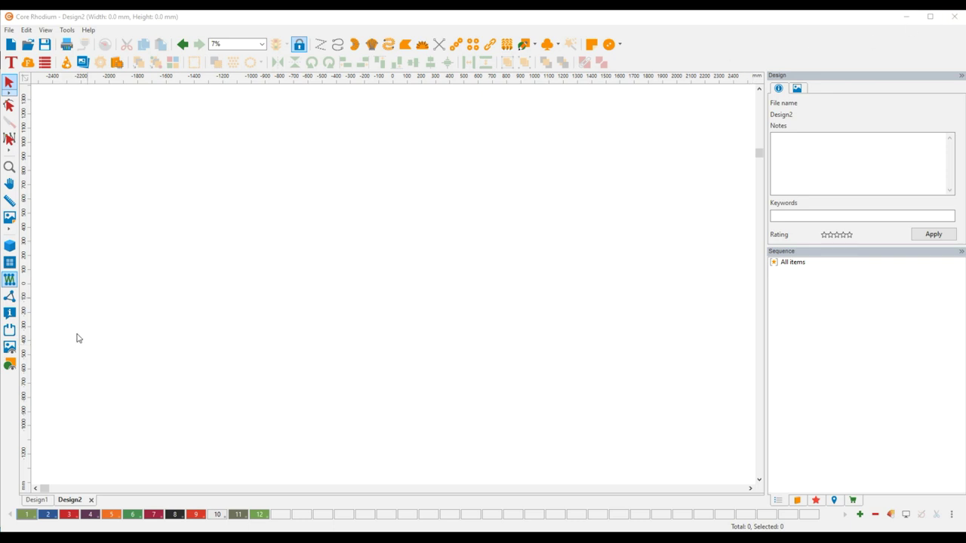
# - Place a 20 mm satin-stitched letter 'D' in Arial on the canvas
pyautogui.click(10, 348)
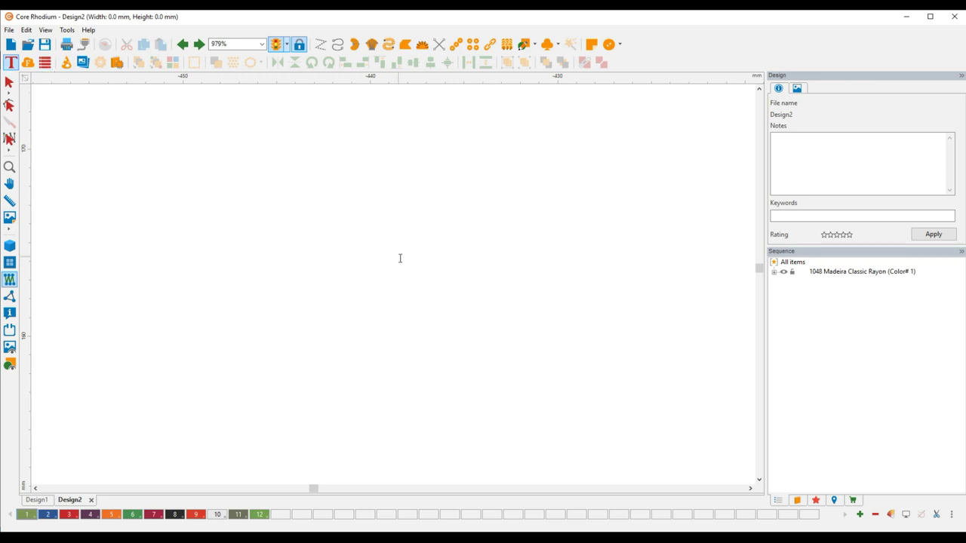
pyautogui.click(370, 254)
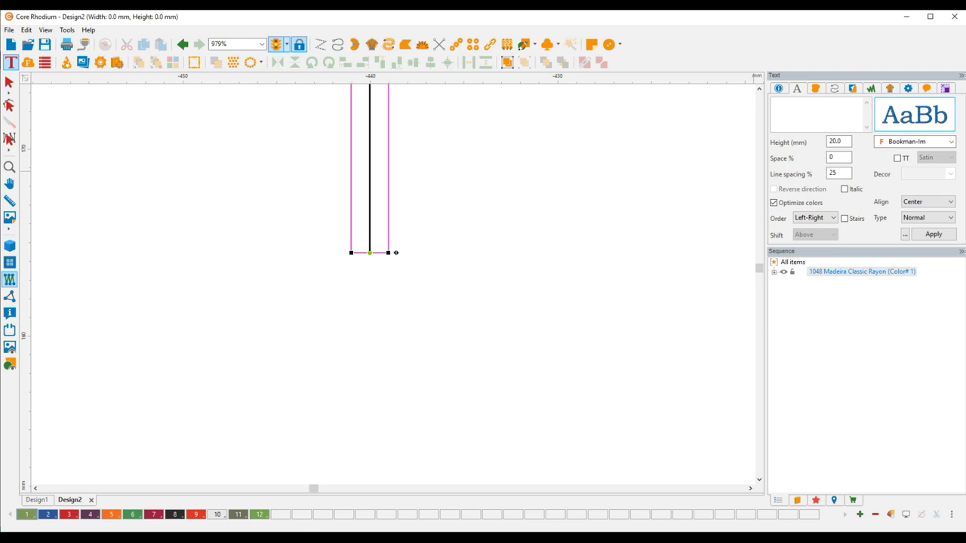
pyautogui.write('D')
pyautogui.click(897, 159)
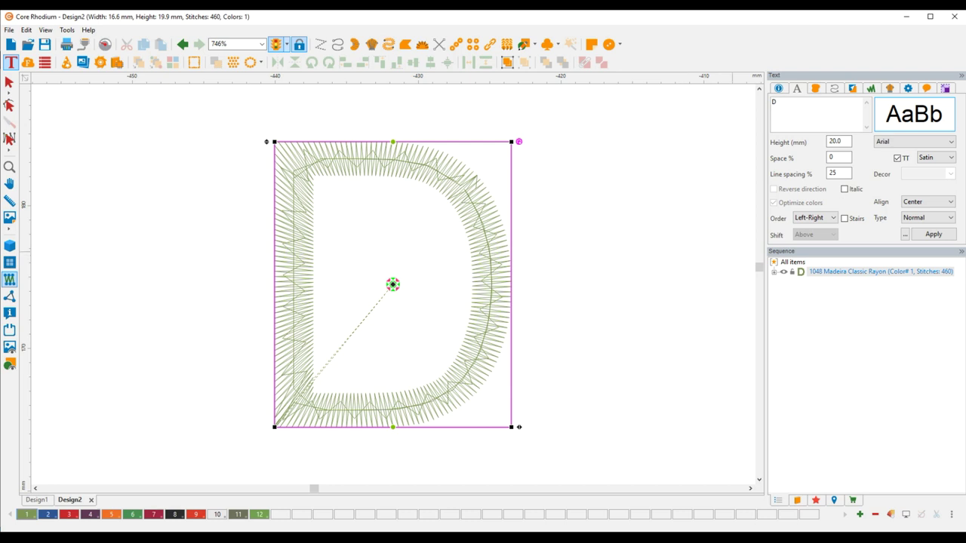
# - Change the D's stitch type from Satin to Artwork and apply it
pyautogui.click(939, 159)
pyautogui.click(929, 177)
pyautogui.click(932, 237)
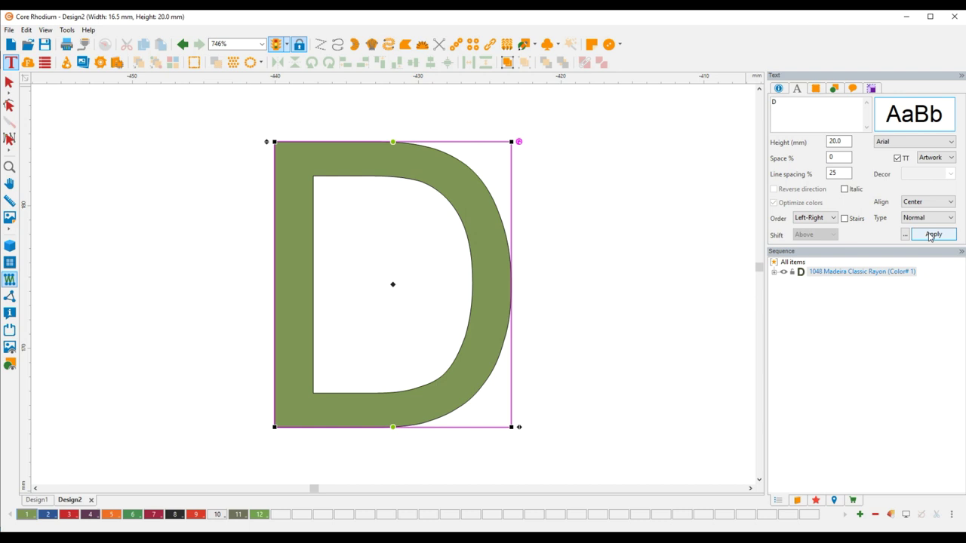
pyautogui.click(901, 143)
# - Find Magnolia Script in the font list and apply it to the letter D
pyautogui.scroll(-20, 920, 201)
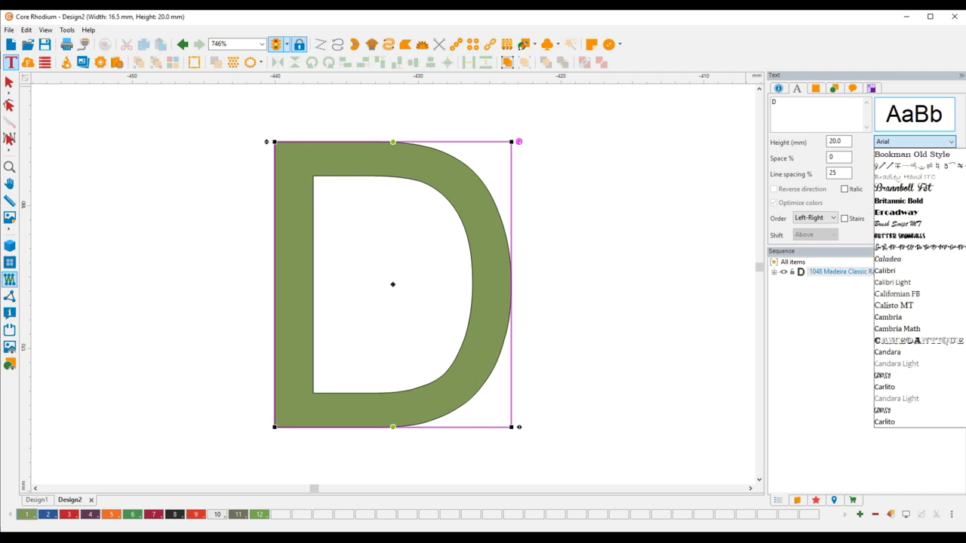
pyautogui.scroll(-20, 954, 332)
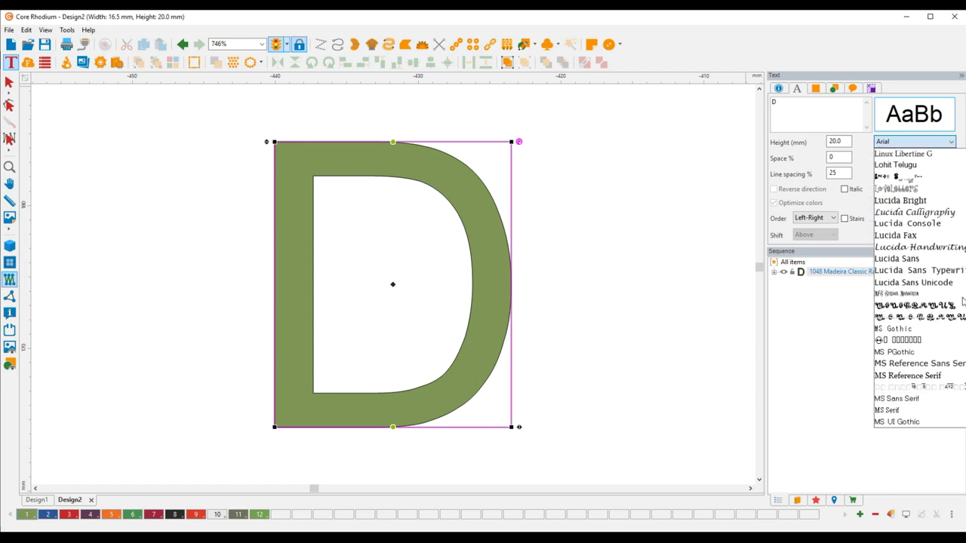
pyautogui.scroll(5, 954, 332)
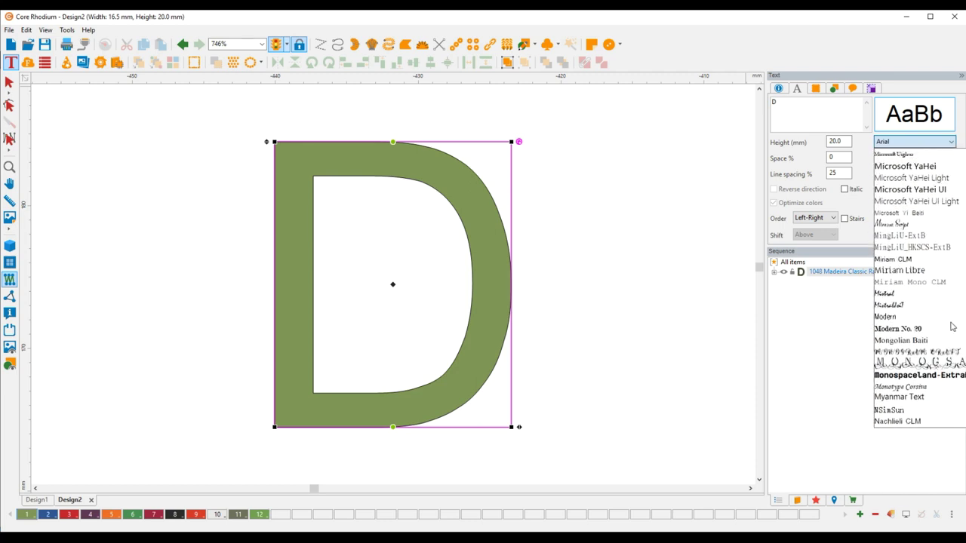
pyautogui.scroll(4, 953, 326)
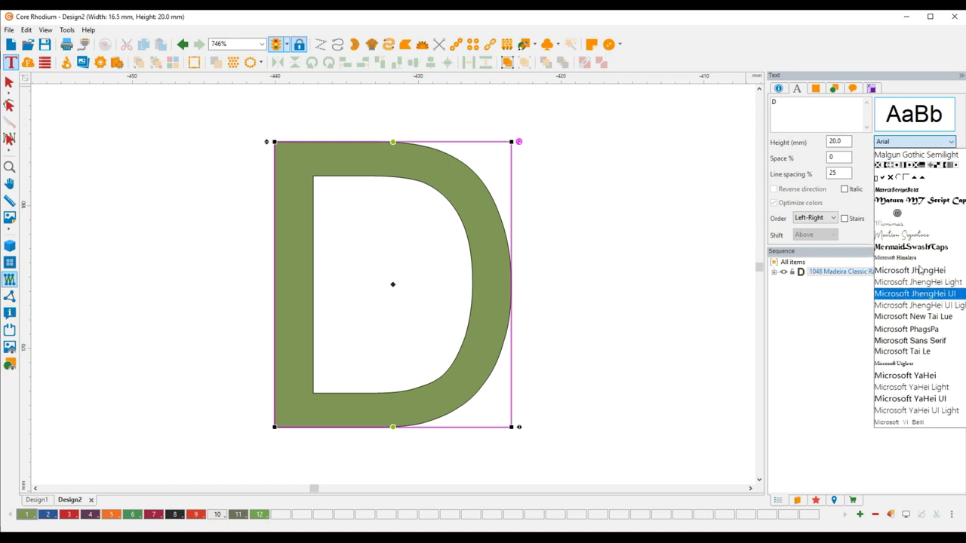
pyautogui.scroll(1, 924, 223)
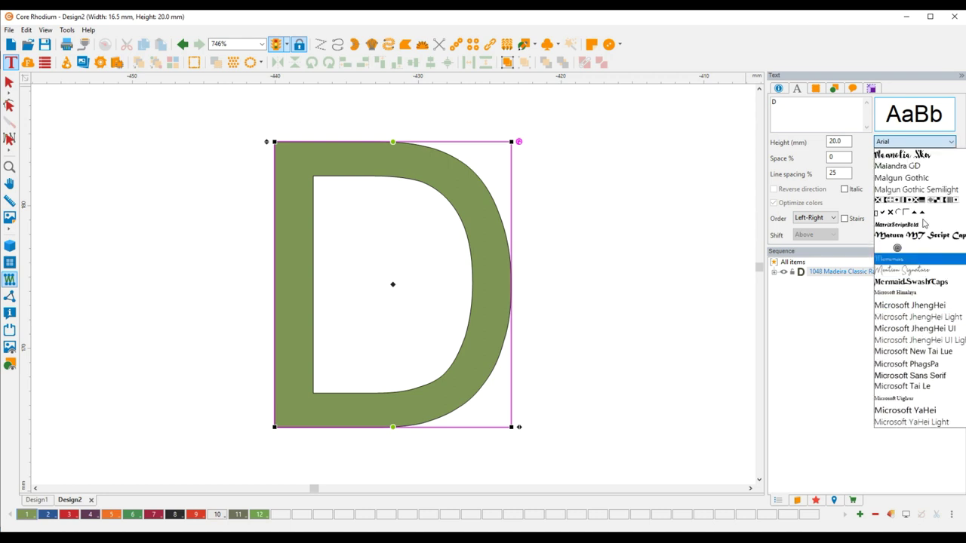
pyautogui.scroll(1, 924, 223)
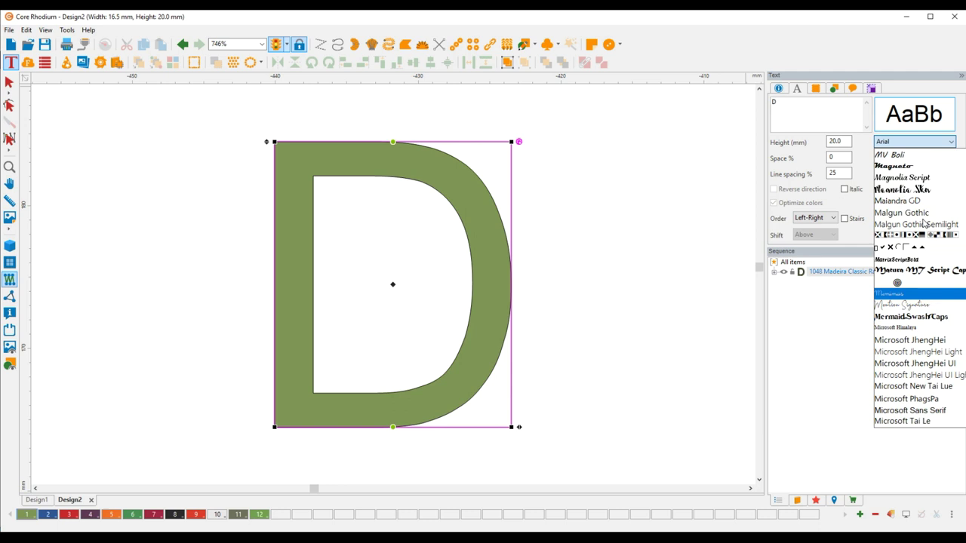
pyautogui.click(902, 178)
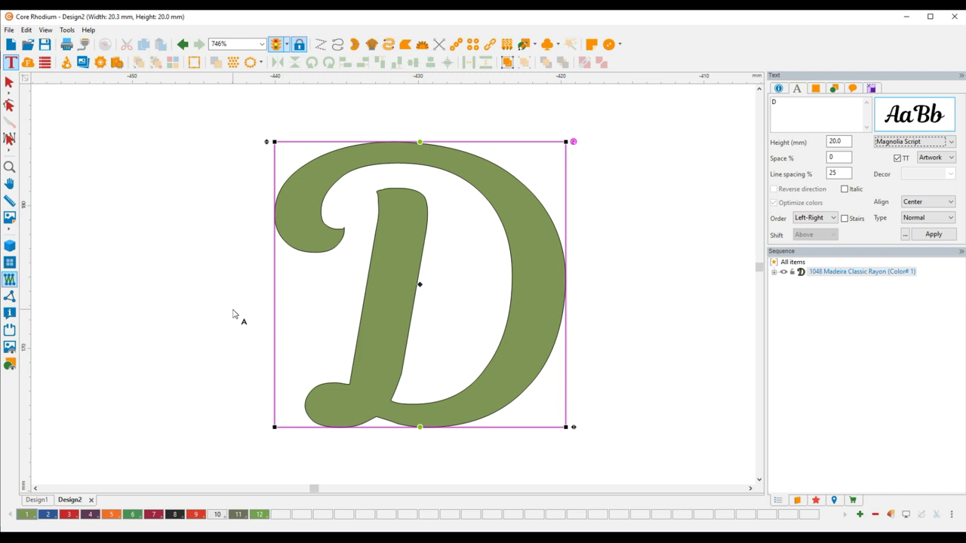
# - Set the letter's height to 75 mm
pyautogui.hotkey('shift', 'Tab')
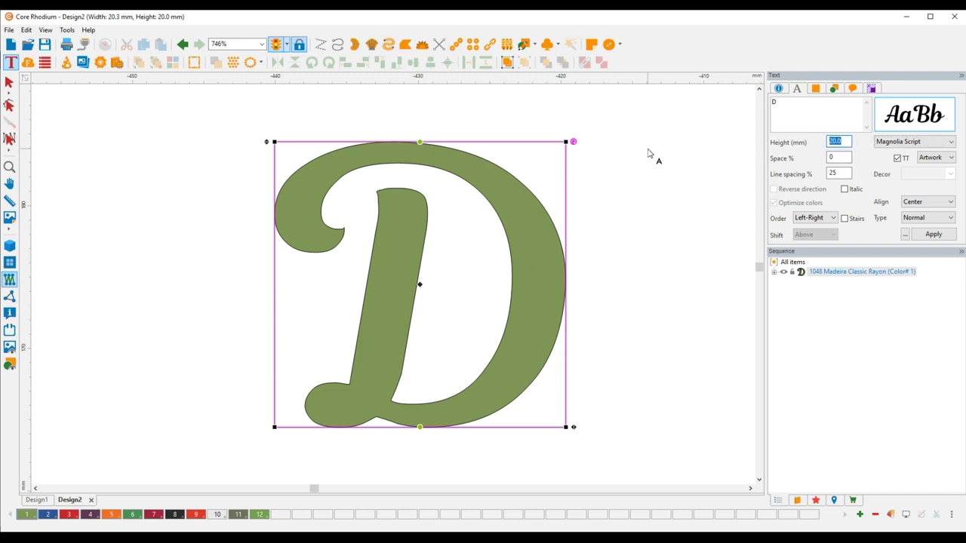
pyautogui.write('75')
pyautogui.press('Return')
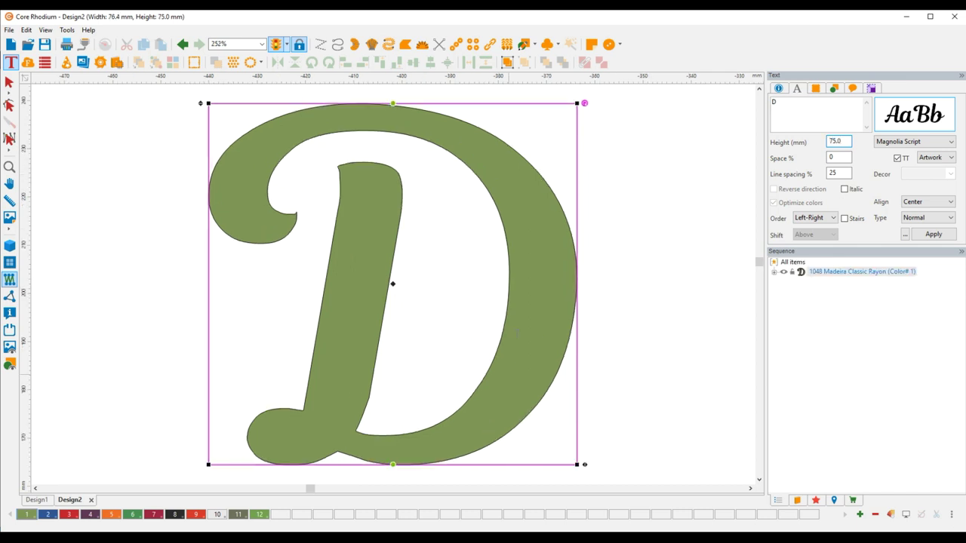
# - Give thread colour 1 the 1009 Sapphire Black colour
pyautogui.doubleClick(23, 518)
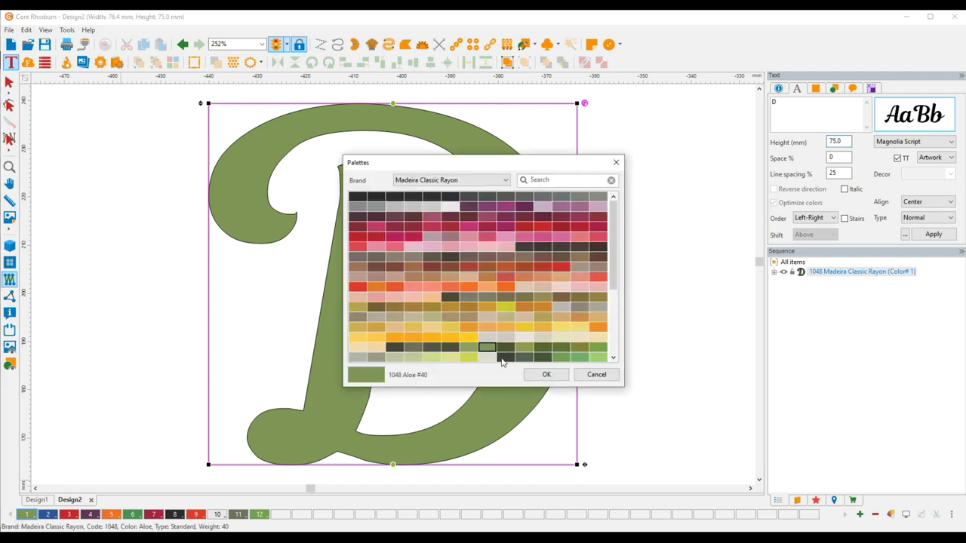
pyautogui.click(451, 198)
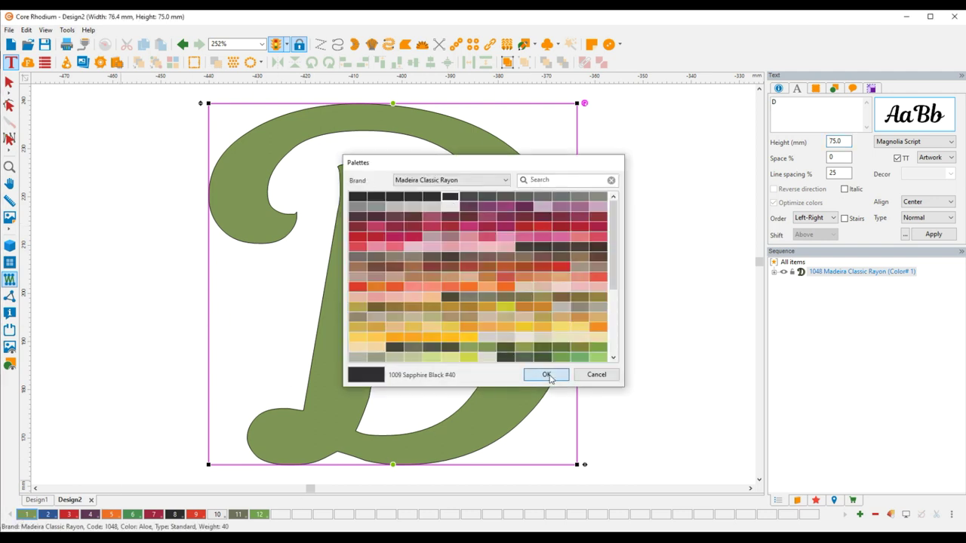
pyautogui.click(547, 374)
pyautogui.rightClick(578, 215)
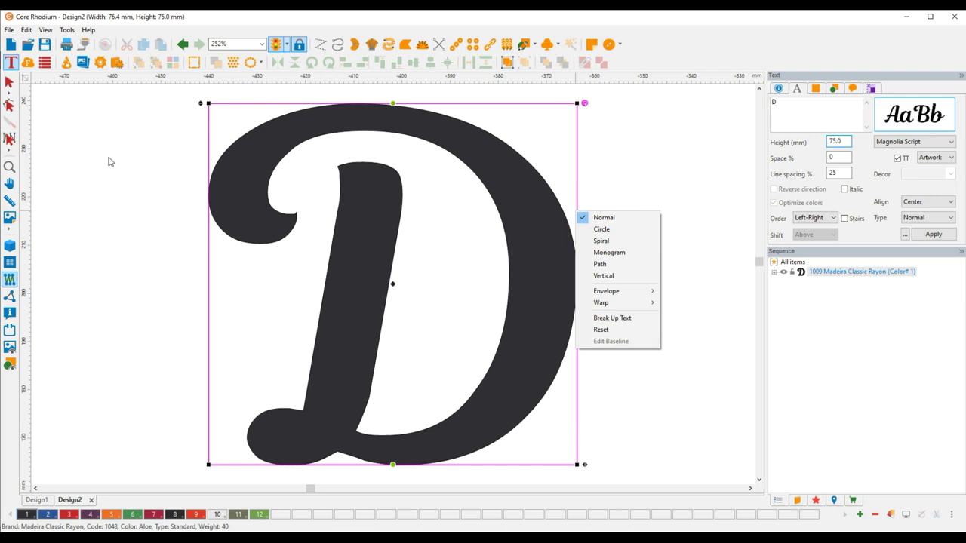
# - Start an outline of the D set to fill its whole area, and preview the contours
pyautogui.click(9, 83)
pyautogui.rightClick(545, 250)
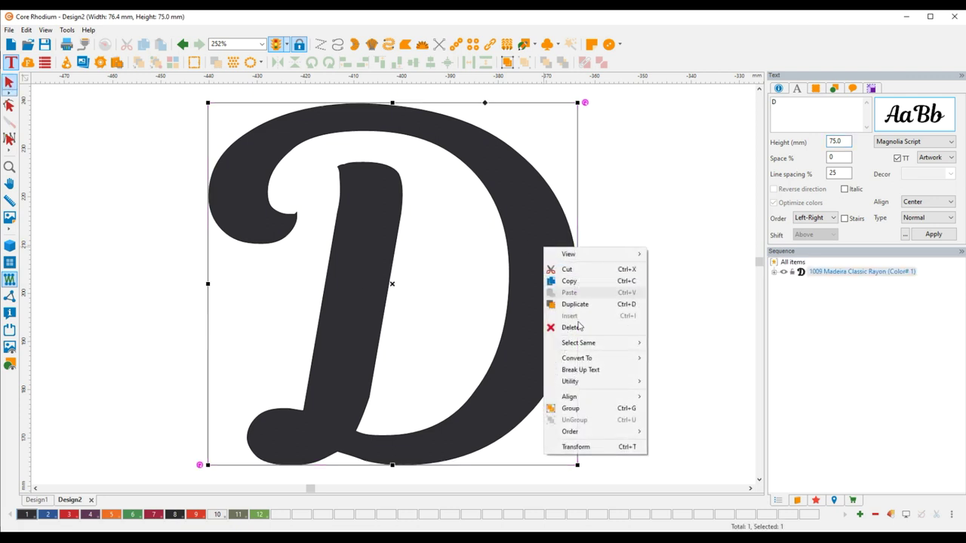
pyautogui.moveTo(616, 383)
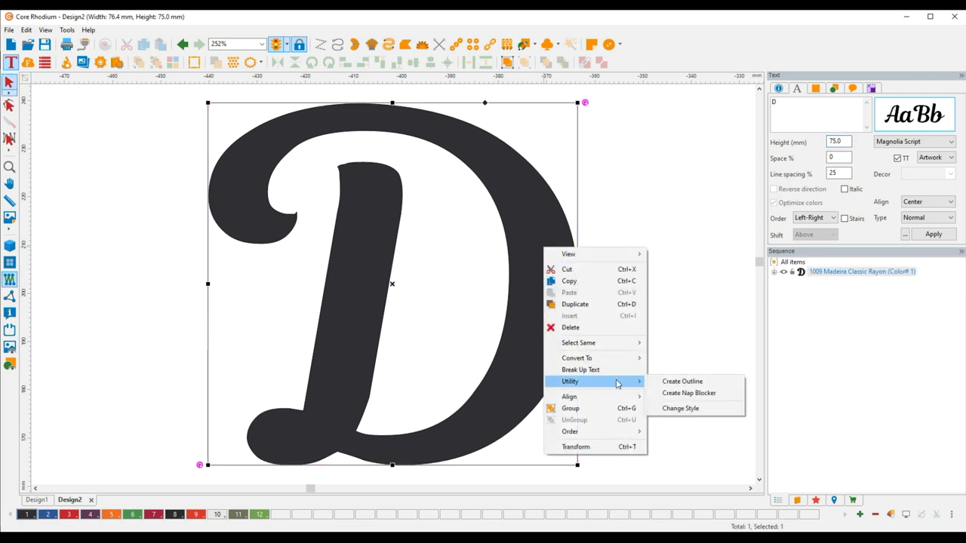
pyautogui.click(681, 384)
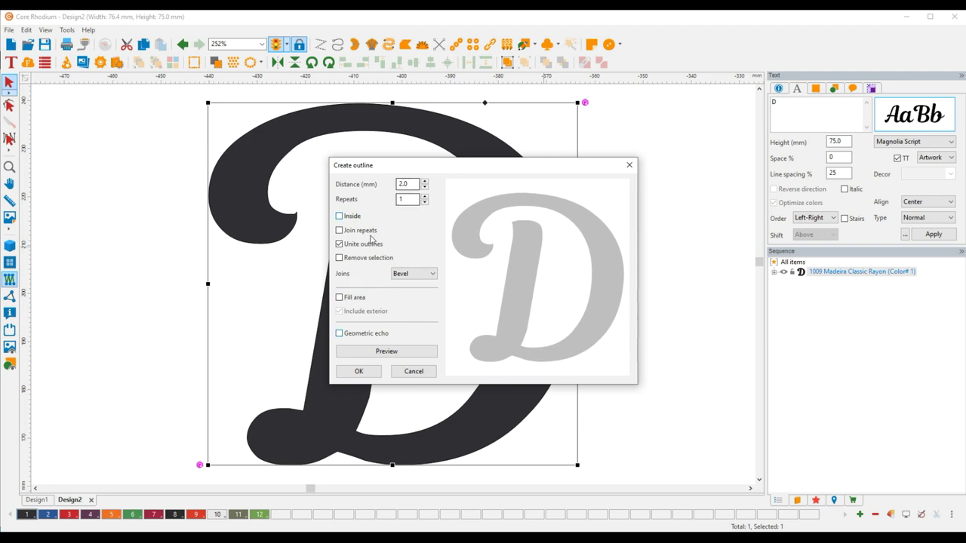
pyautogui.click(341, 299)
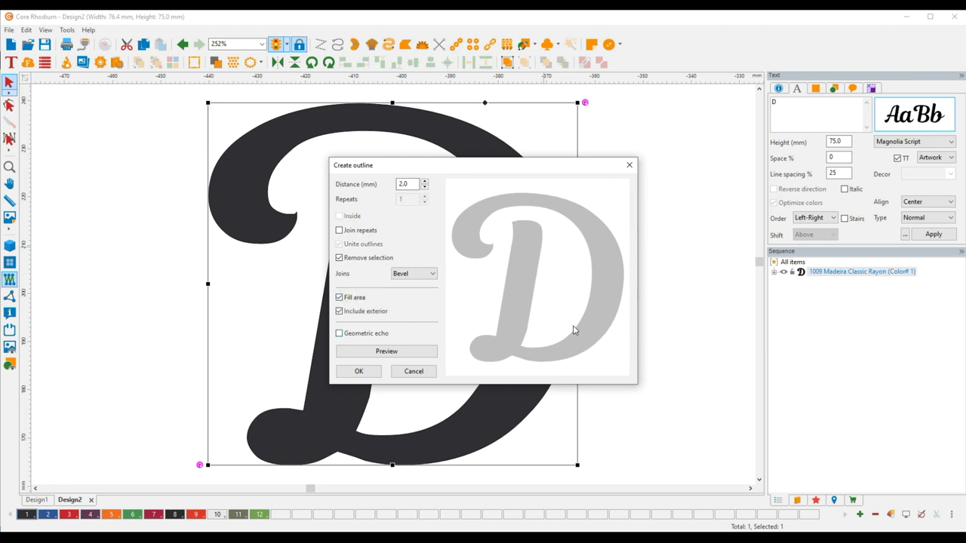
pyautogui.click(409, 355)
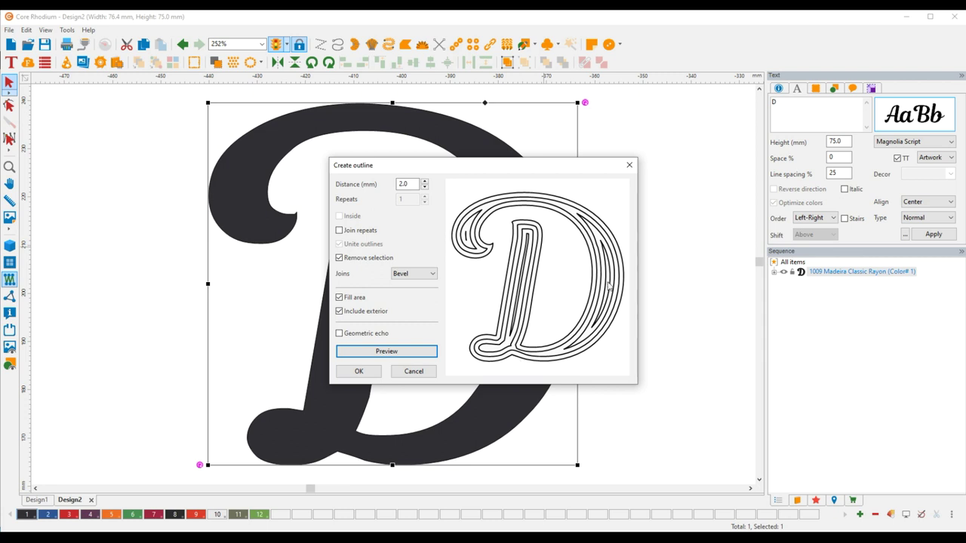
# - Lower the outline distance to 1.2 mm, preview, and create the outlines
pyautogui.click(425, 188)
pyautogui.click(425, 193)
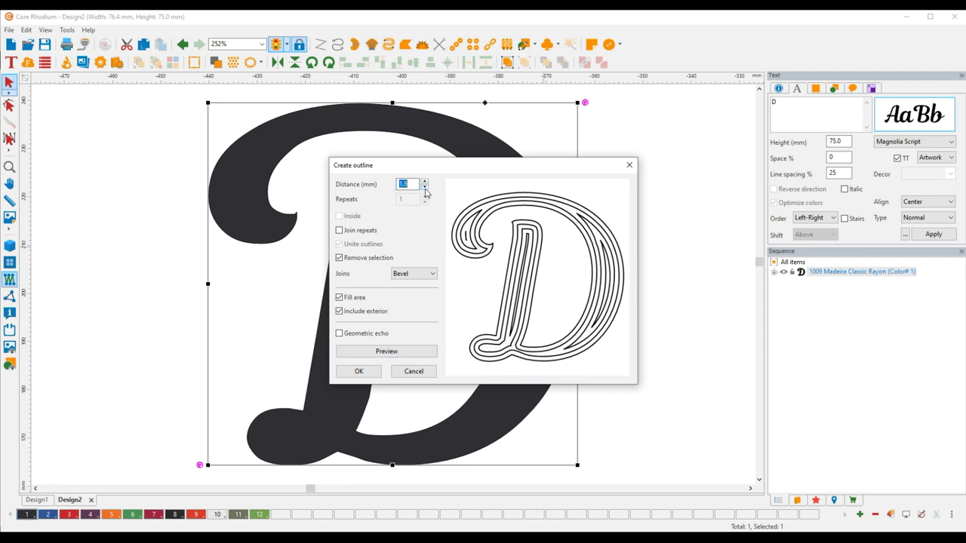
pyautogui.click(425, 192)
pyautogui.click(391, 354)
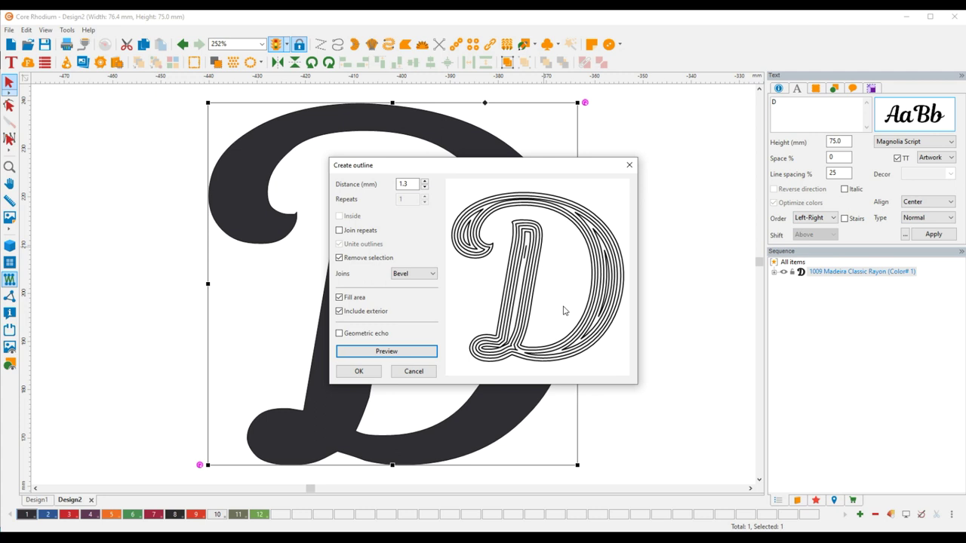
pyautogui.click(426, 188)
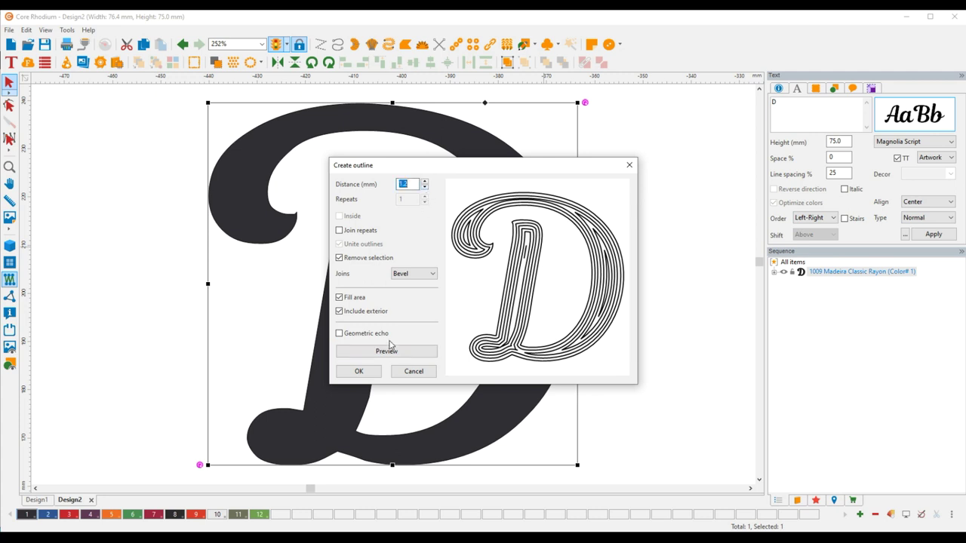
pyautogui.click(390, 352)
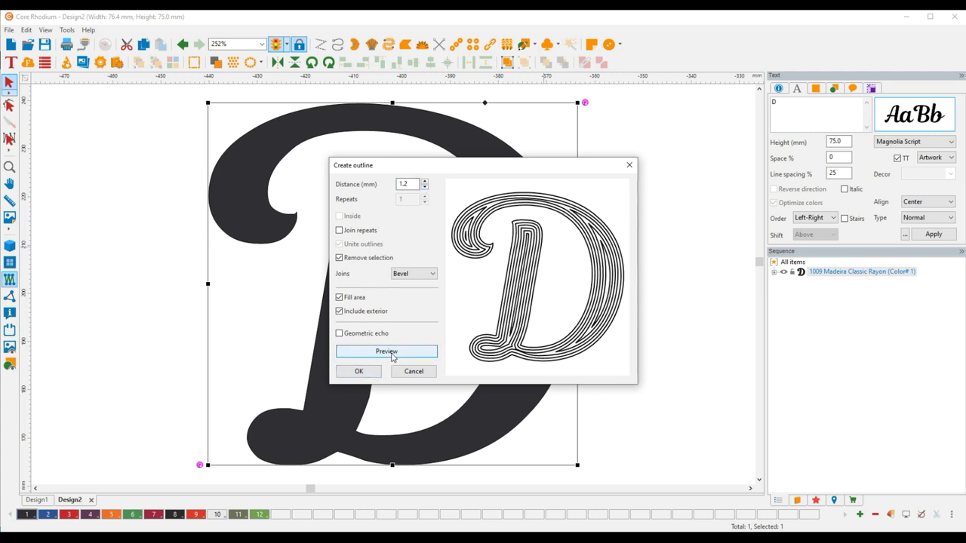
pyautogui.click(354, 377)
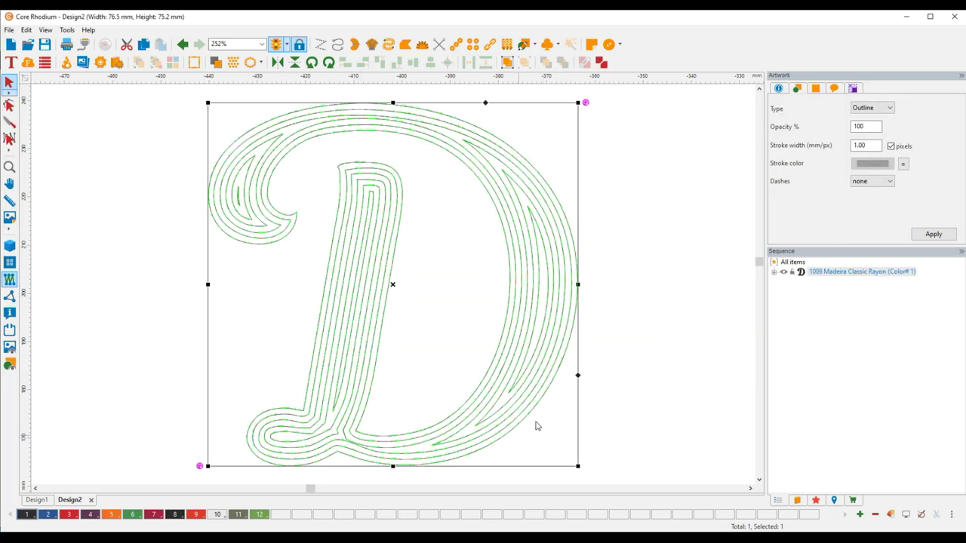
# - Convert the D's outlines to run stitches and view them in realistic rendering
pyautogui.click(638, 315)
pyautogui.click(571, 327)
pyautogui.rightClick(571, 327)
pyautogui.moveTo(632, 436)
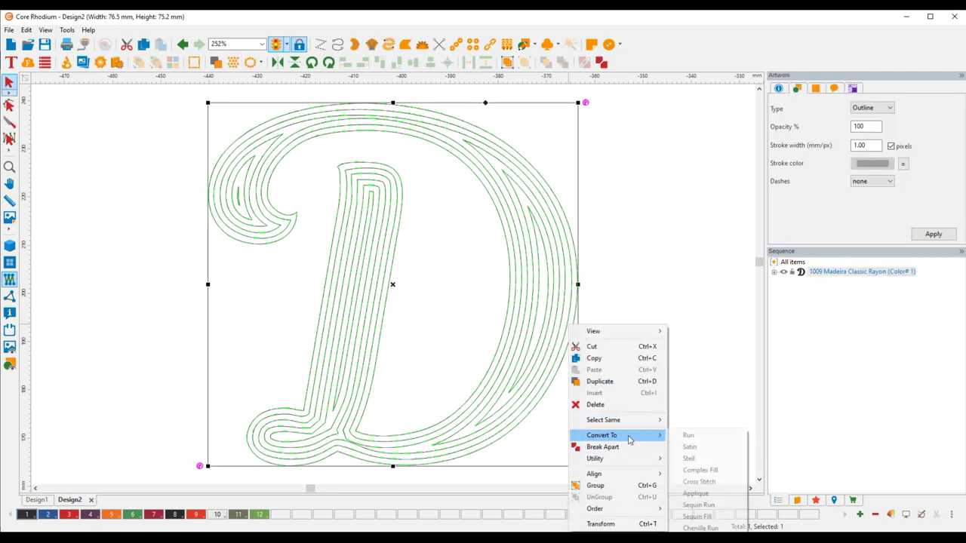
pyautogui.click(698, 437)
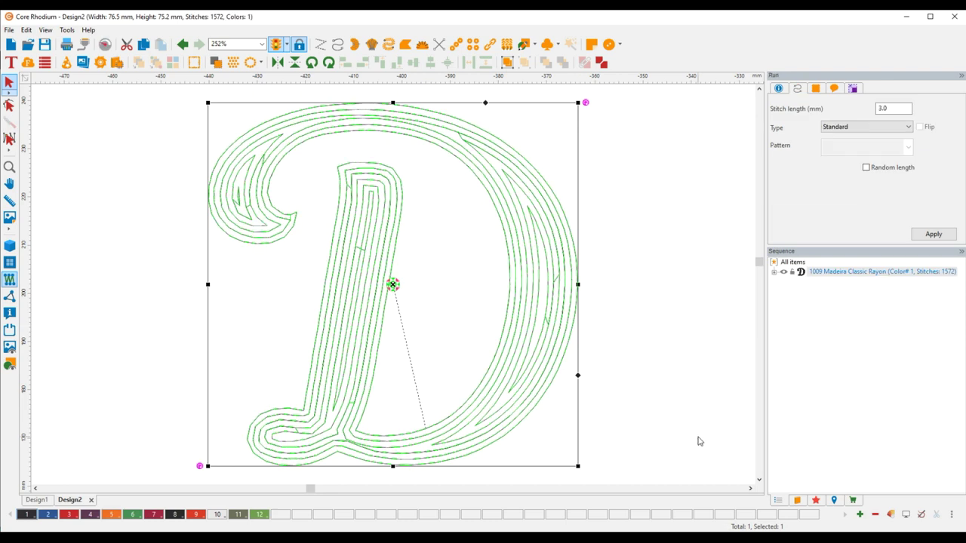
pyautogui.click(666, 349)
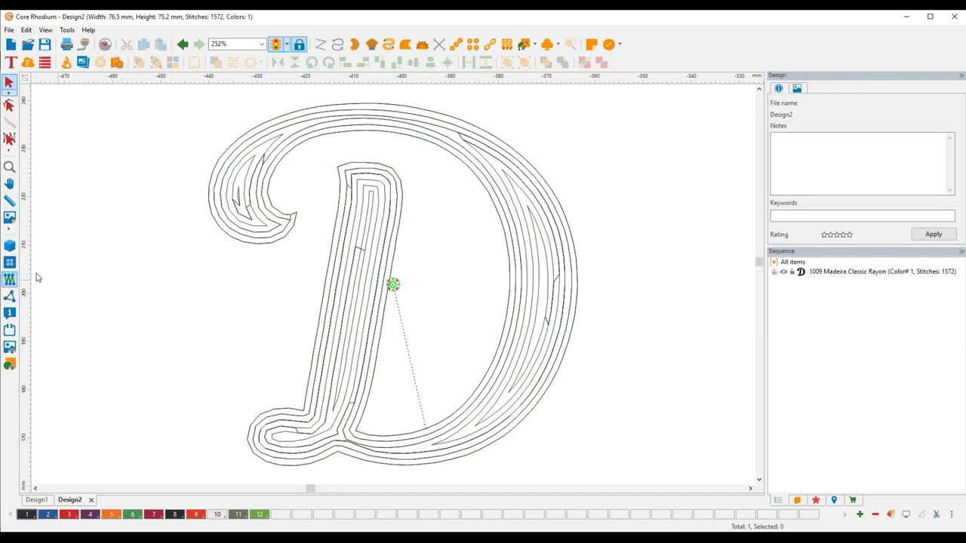
pyautogui.click(10, 246)
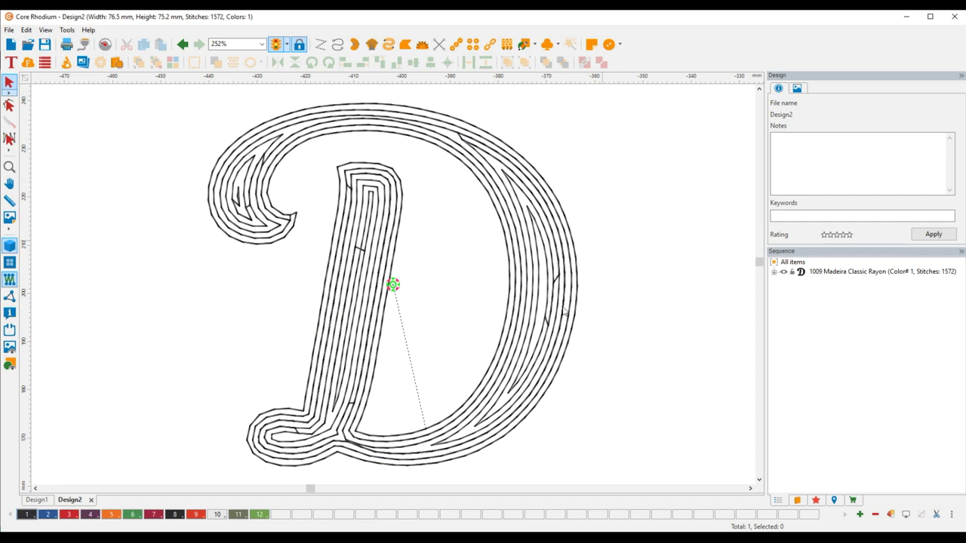
pyautogui.click(562, 335)
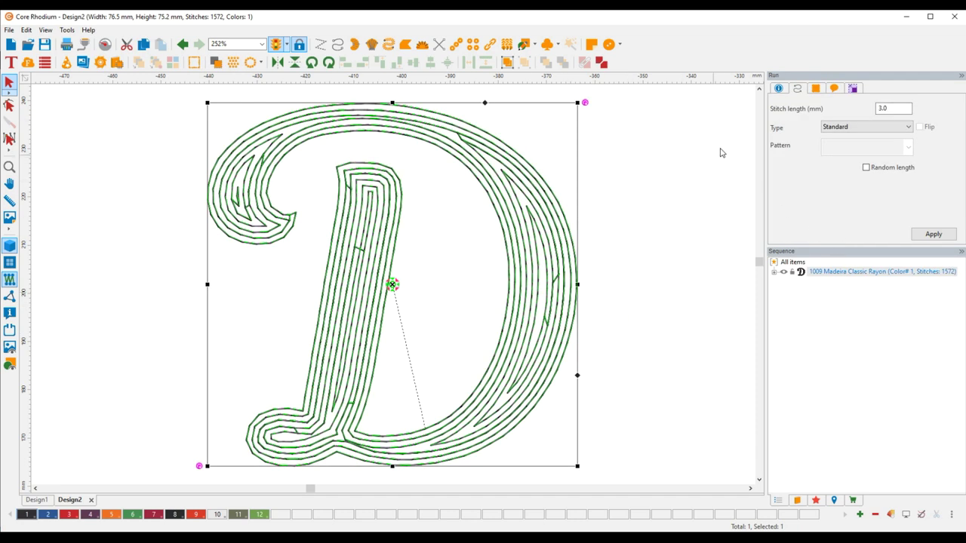
# - Set the D's run type to Motif with the Simulate Chainstitch pattern and apply
pyautogui.click(876, 131)
pyautogui.click(845, 151)
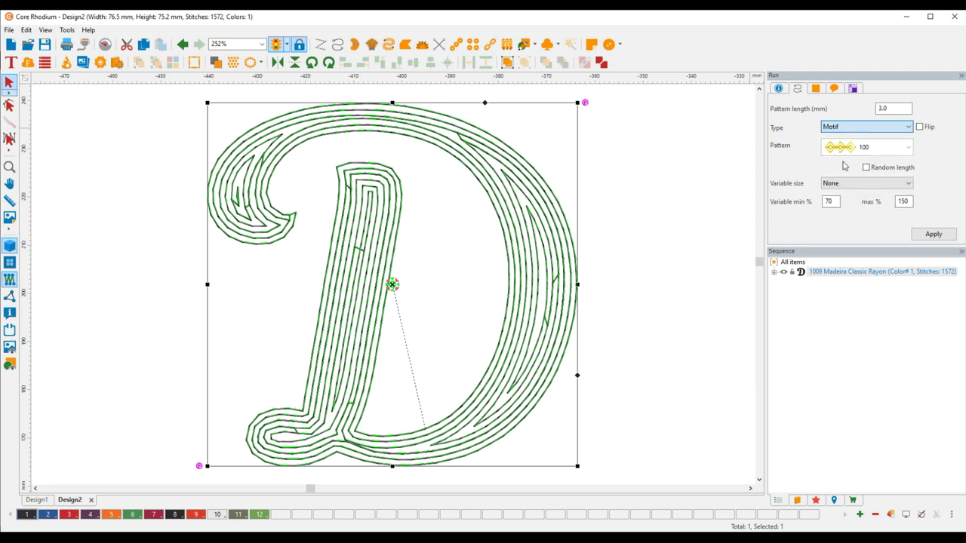
pyautogui.click(909, 147)
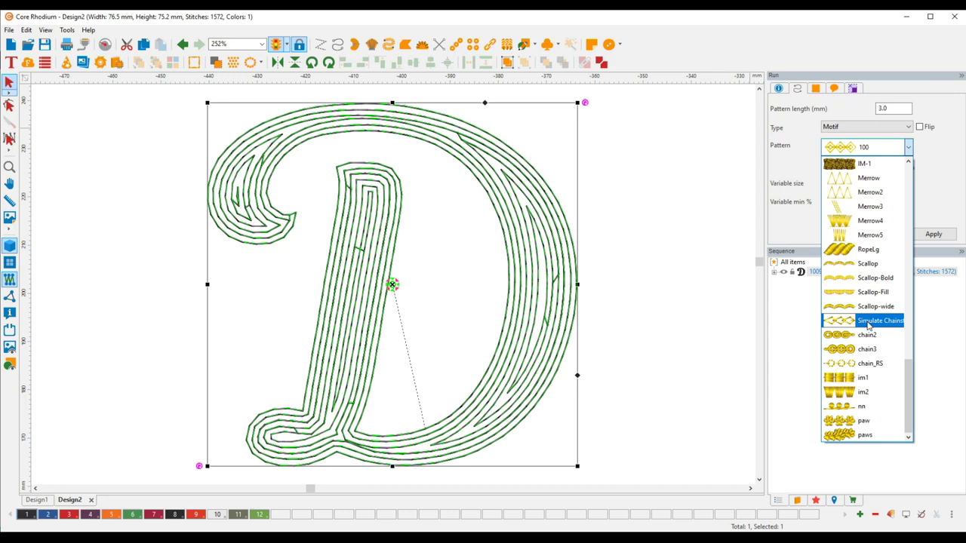
pyautogui.click(868, 321)
pyautogui.click(930, 236)
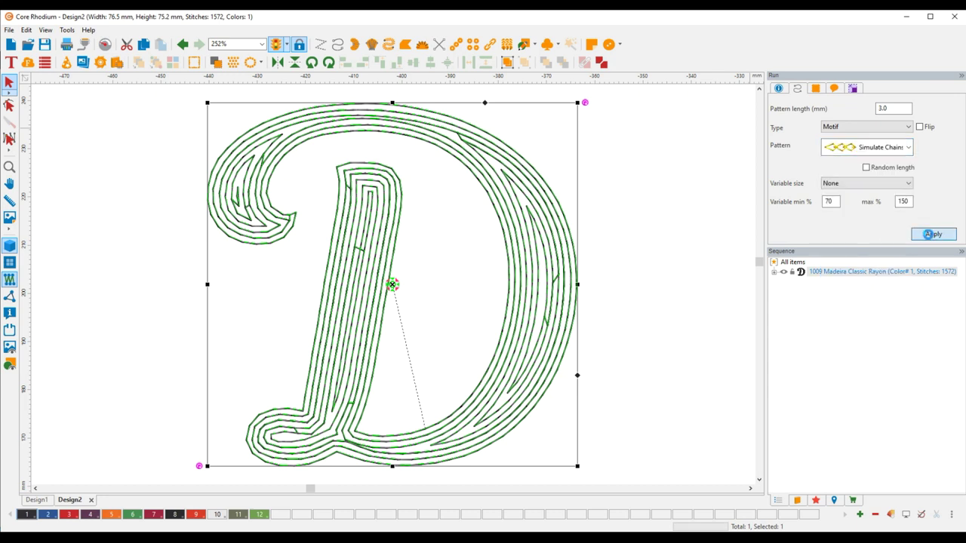
pyautogui.click(655, 296)
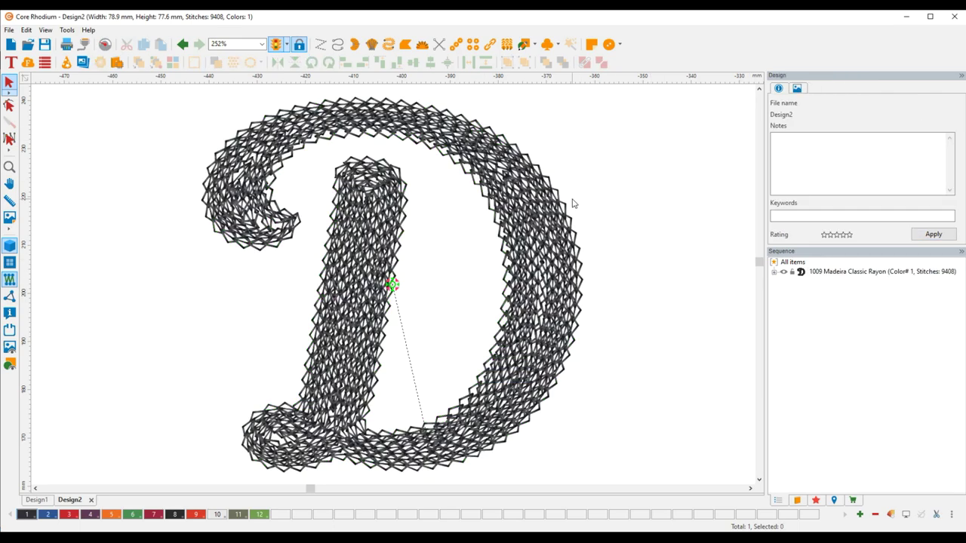
# - Zoom in on the chain stitches, turn on the backdrop photo, and zoom out to compare
pyautogui.scroll(1, 571, 206)
pyautogui.scroll(5, 571, 206)
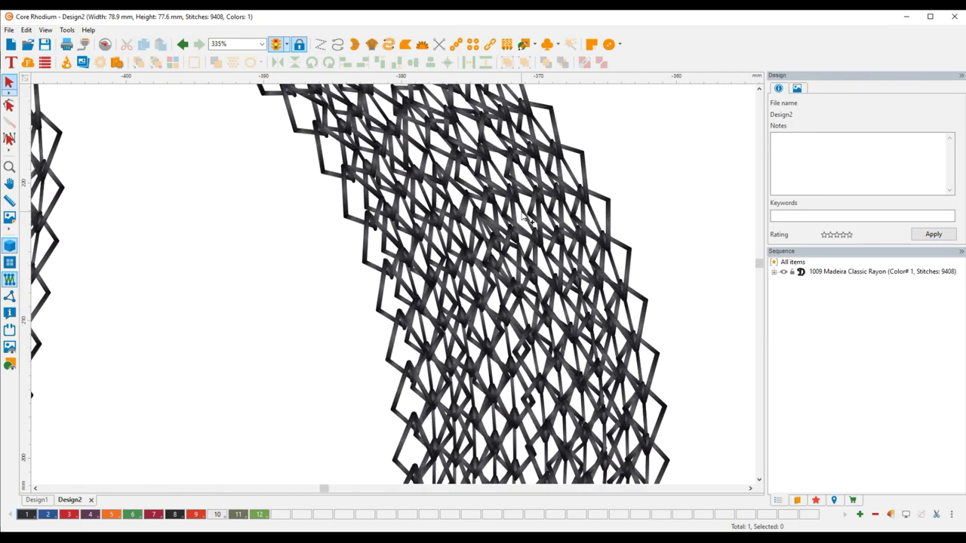
pyautogui.scroll(3, 523, 217)
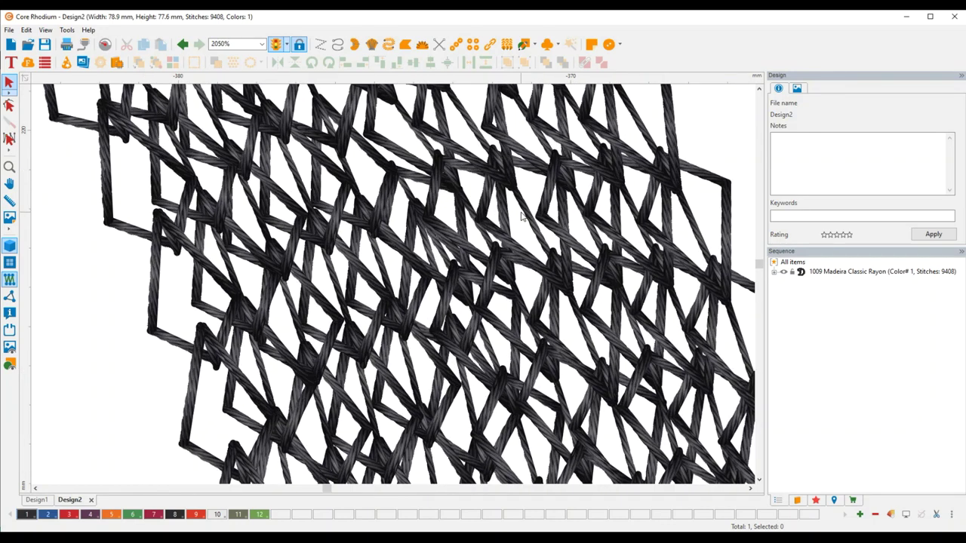
pyautogui.scroll(-4, 521, 217)
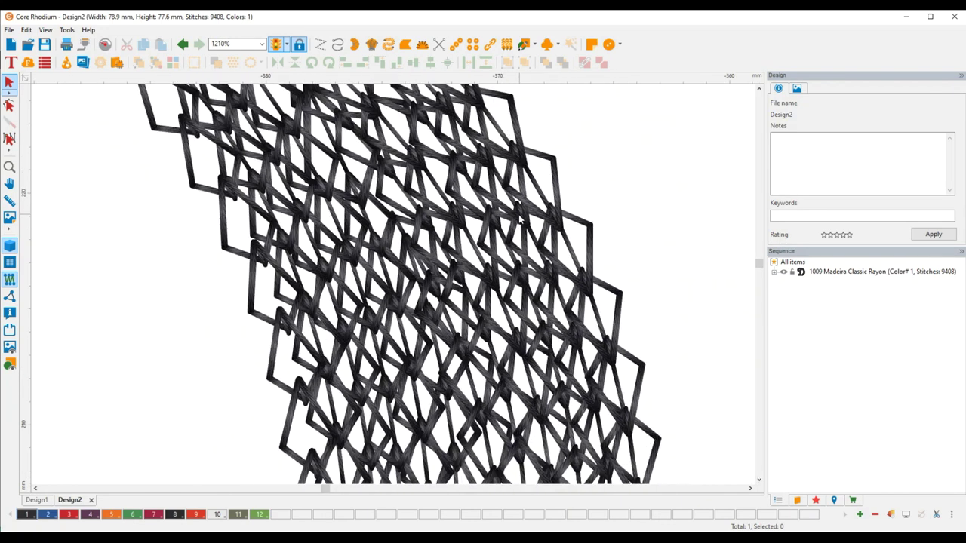
pyautogui.scroll(-4, 521, 217)
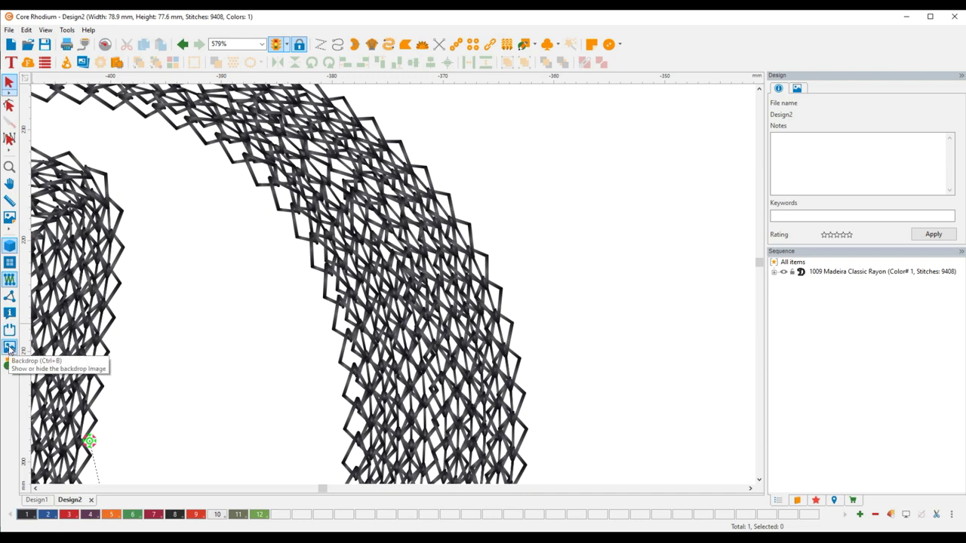
pyautogui.click(9, 348)
pyautogui.scroll(-1, 378, 336)
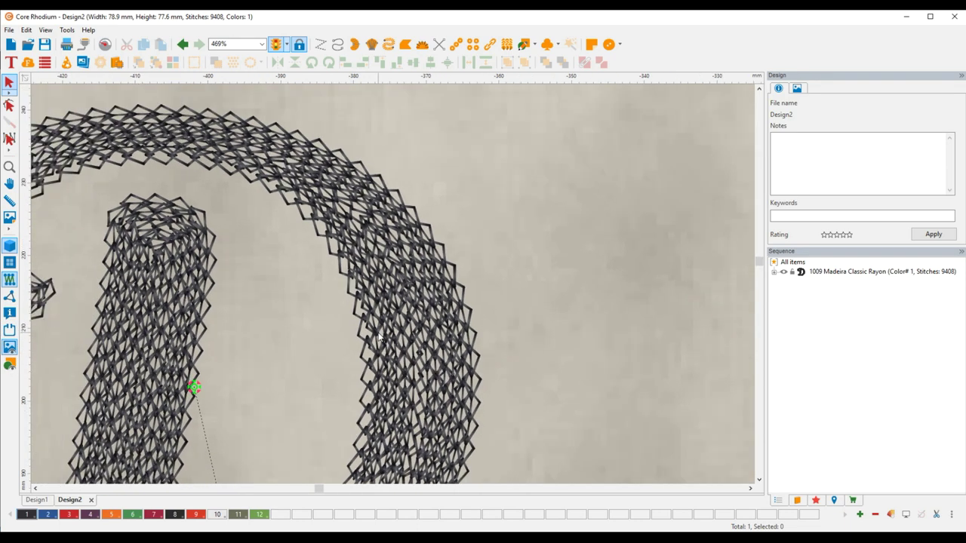
pyautogui.scroll(-8, 379, 338)
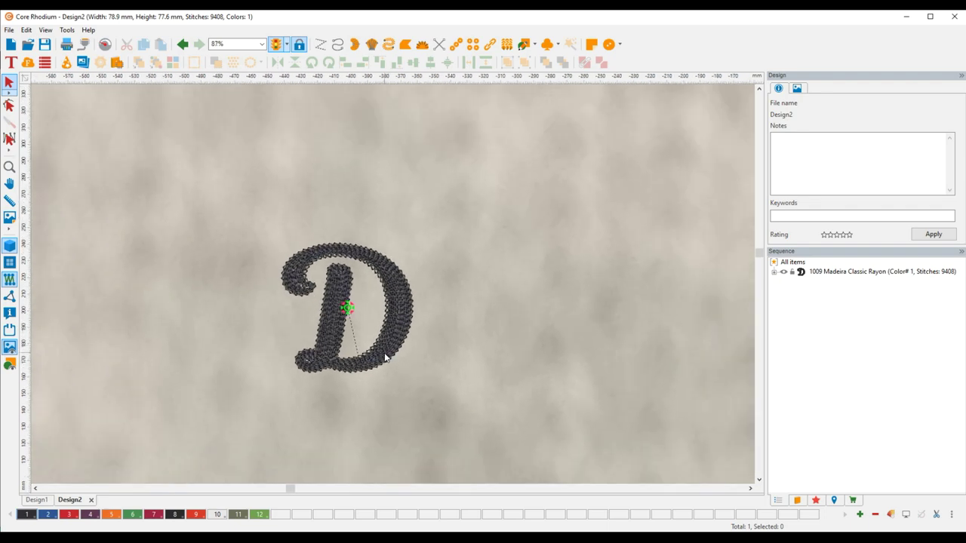
pyautogui.scroll(-8, 383, 356)
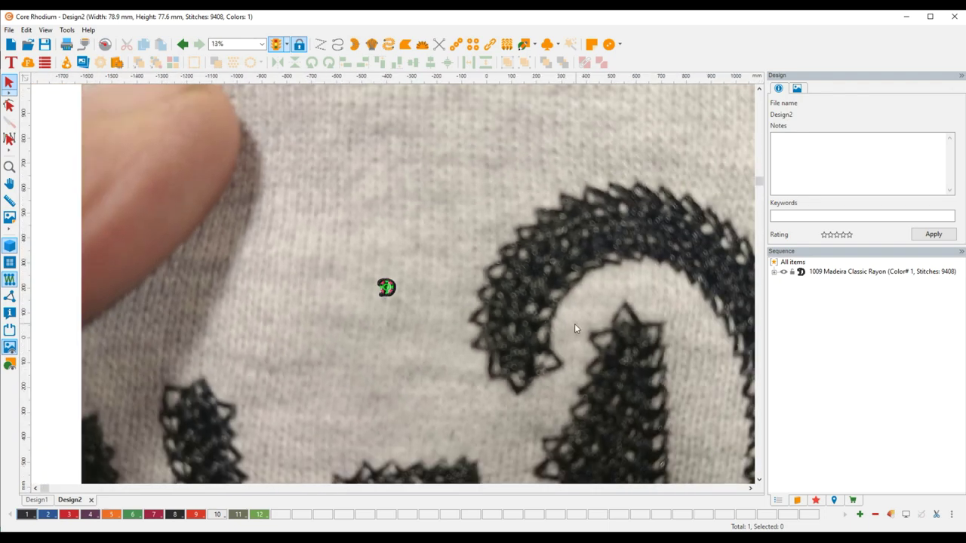
pyautogui.scroll(-4, 574, 325)
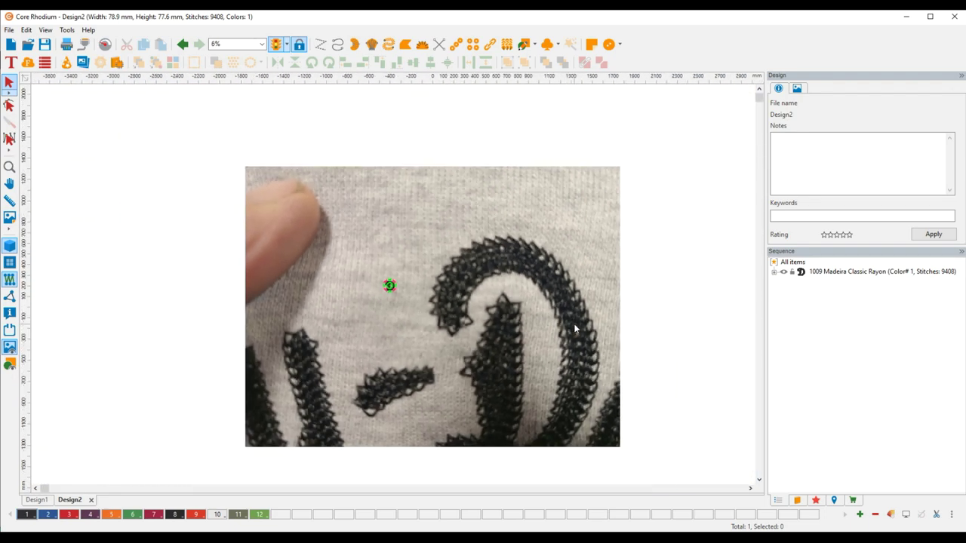